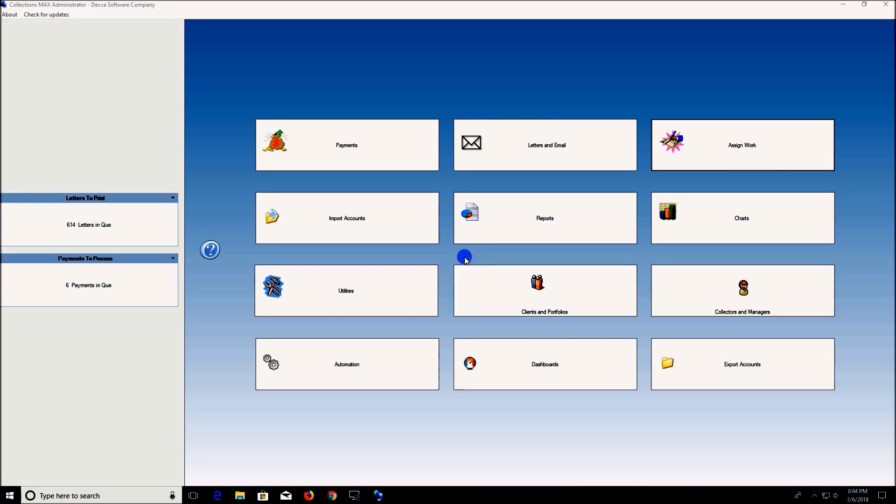
Step: Open the work assignment screen and list all Client1 Portfolio1 accounts, with the first collector selected
{"action": "left_click", "coordinate": [776, 142]}
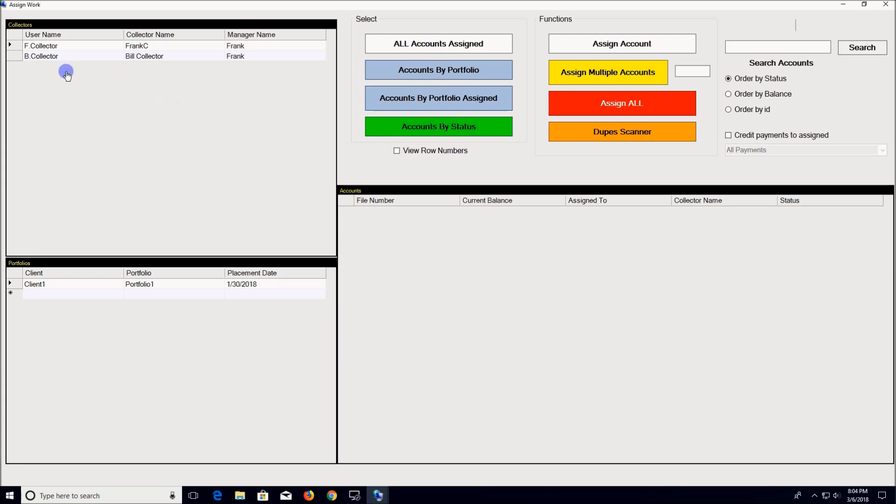
{"action": "left_click", "coordinate": [17, 57]}
{"action": "left_click", "coordinate": [16, 46]}
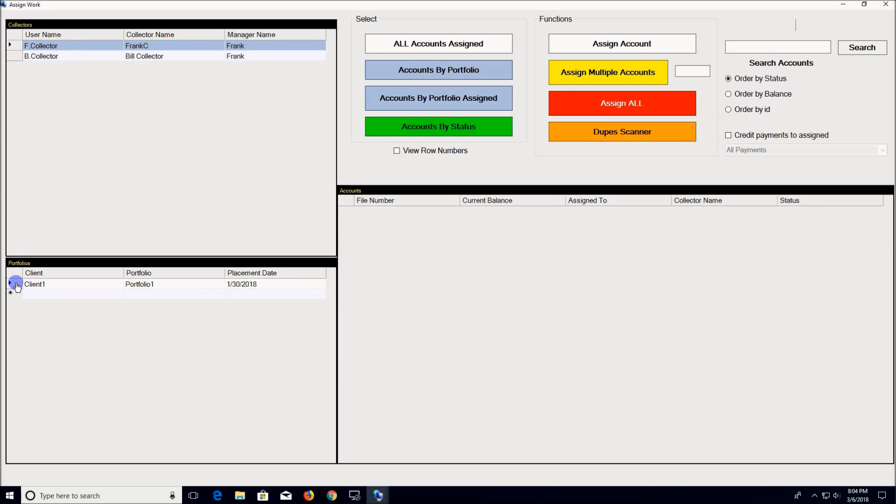
{"action": "left_click", "coordinate": [17, 285]}
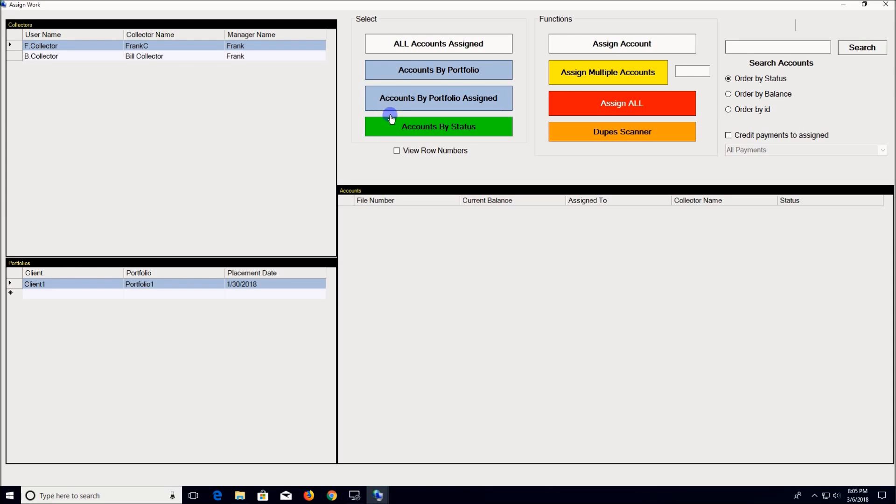
{"action": "left_click", "coordinate": [432, 70]}
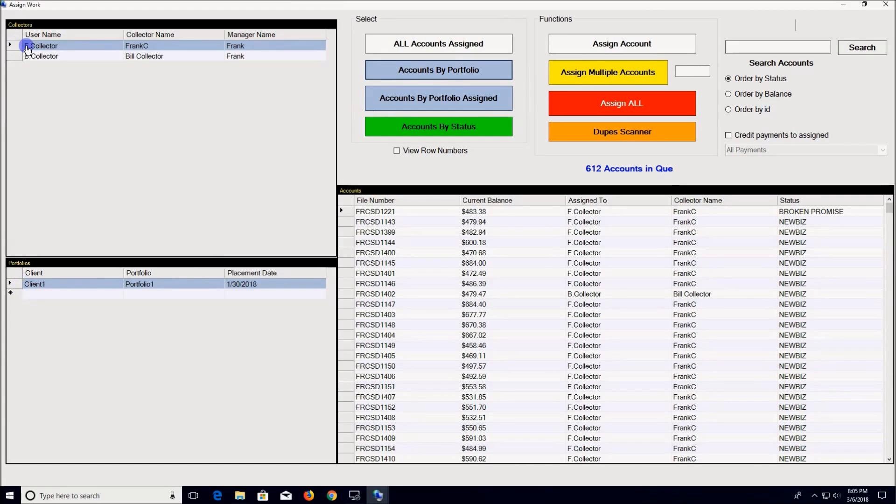
Step: List the Portfolio1 accounts assigned to the first collector, followed by those assigned to the second collector
{"action": "left_click", "coordinate": [453, 98]}
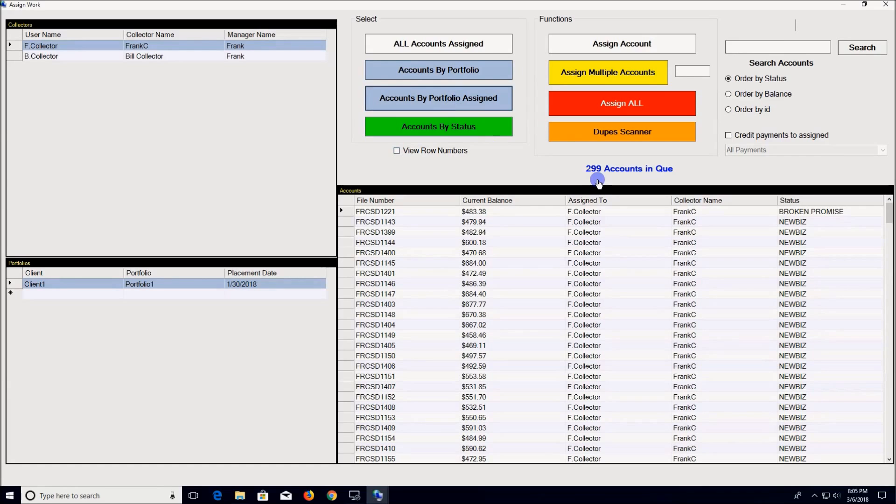
{"action": "left_click", "coordinate": [20, 56]}
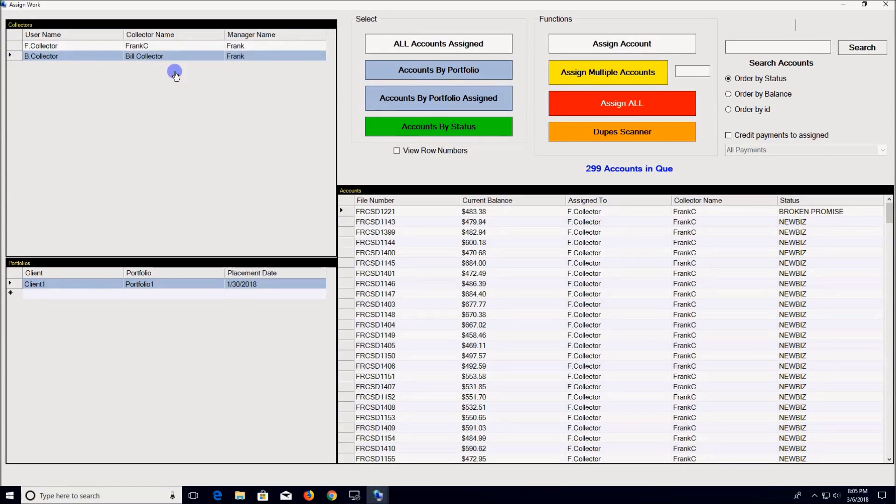
{"action": "left_click", "coordinate": [466, 101]}
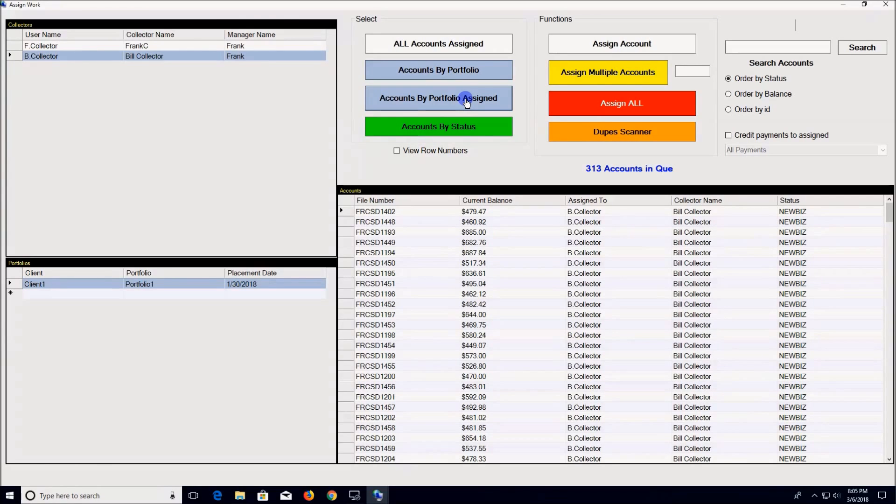
Step: Assign 20 accounts to the first collector, starting from the first account in the second collector's list
{"action": "left_click", "coordinate": [346, 214]}
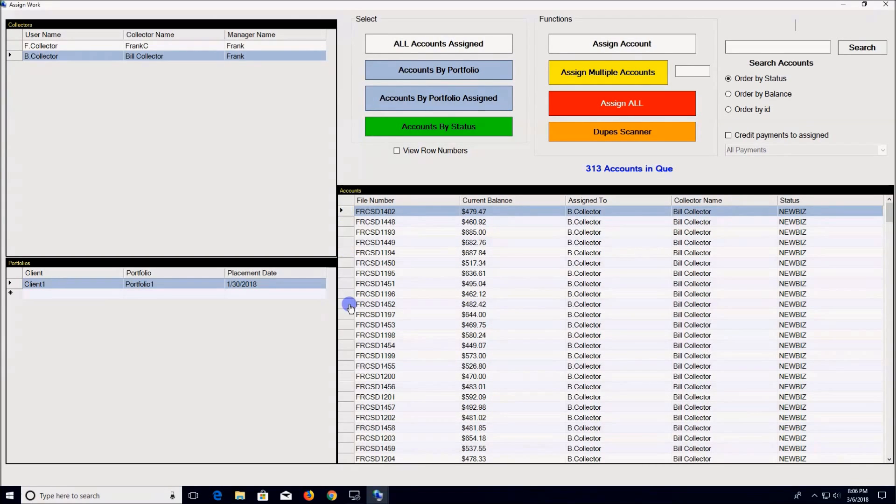
{"action": "left_click", "coordinate": [692, 72]}
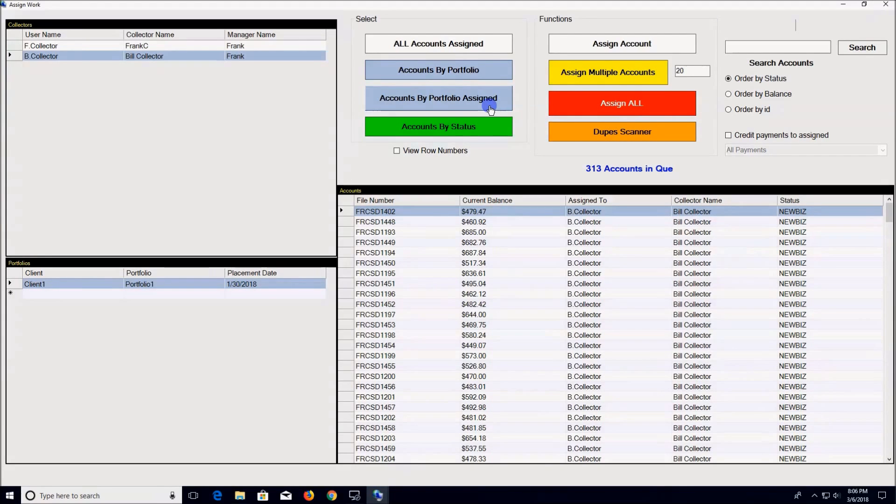
{"action": "left_click", "coordinate": [15, 47]}
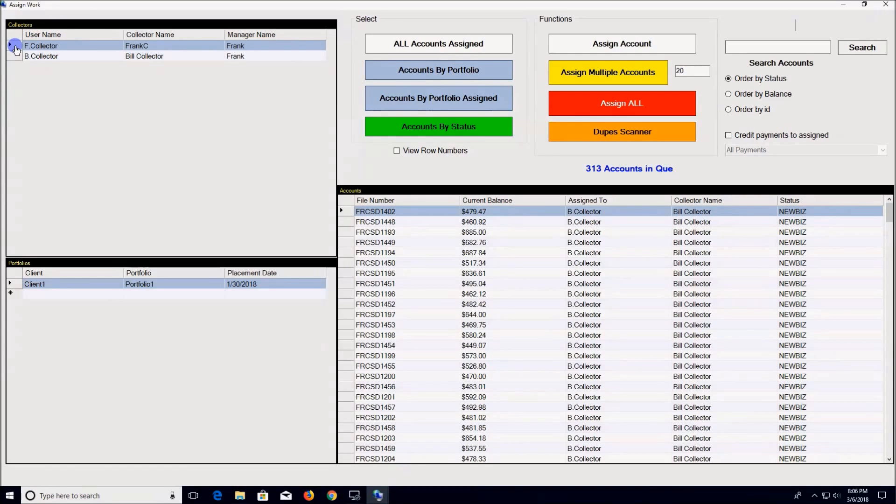
{"action": "left_click", "coordinate": [587, 70]}
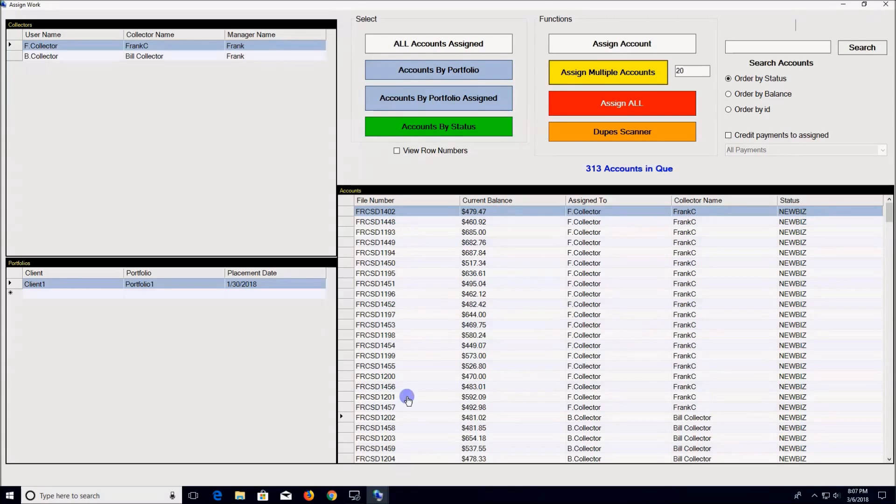
Step: Assign the single $558.78 account to the first collector, crediting all payments to the assigned collector
{"action": "left_click_drag", "start_coordinate": [887, 212], "coordinate": [880, 257]}
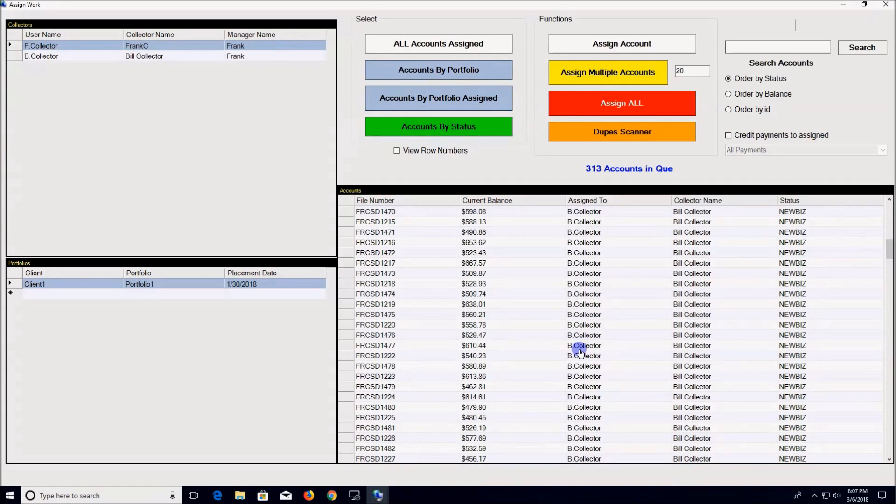
{"action": "left_click", "coordinate": [350, 327]}
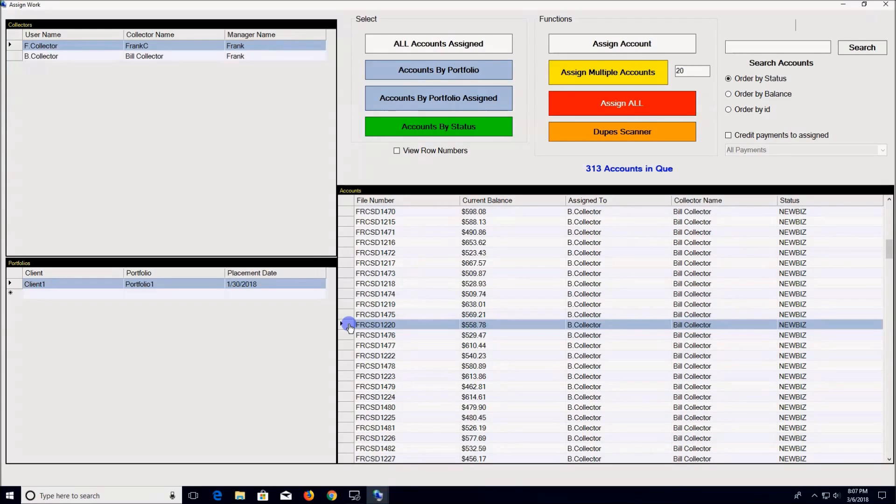
{"action": "left_click", "coordinate": [16, 56]}
{"action": "left_click", "coordinate": [19, 49]}
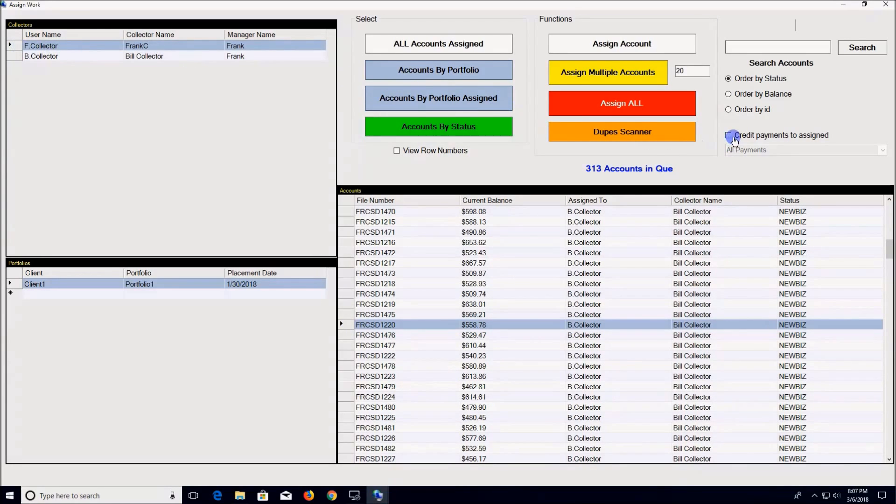
{"action": "left_click", "coordinate": [734, 138]}
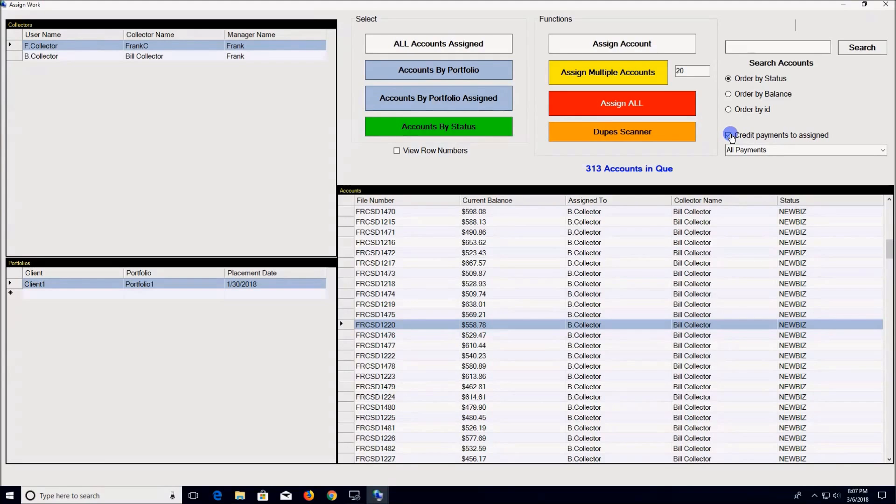
{"action": "left_click", "coordinate": [621, 45]}
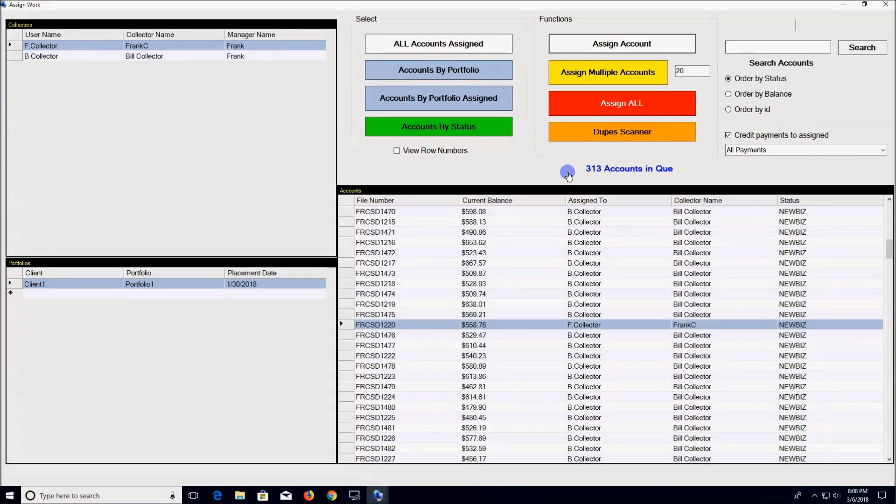
Step: Run the Dupes Scanner on only the accounts listed in the Assign Work screen, and close the scanner when finished
{"action": "left_click", "coordinate": [601, 133]}
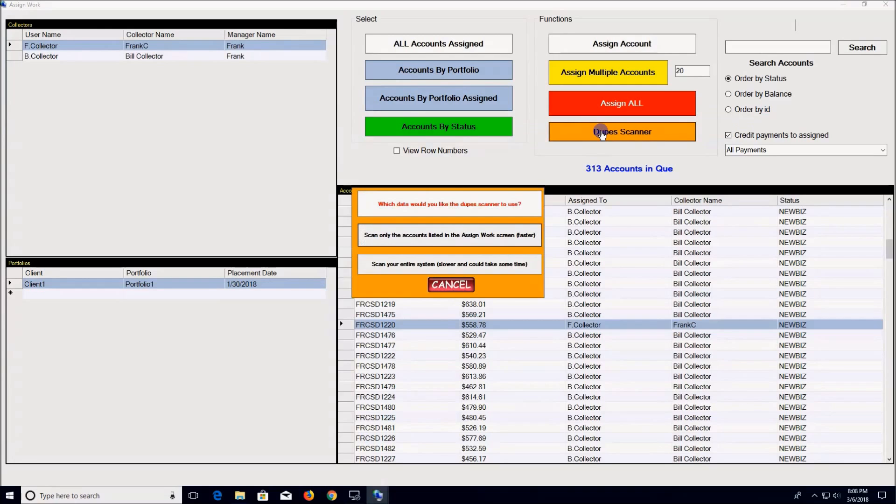
{"action": "left_click", "coordinate": [444, 235]}
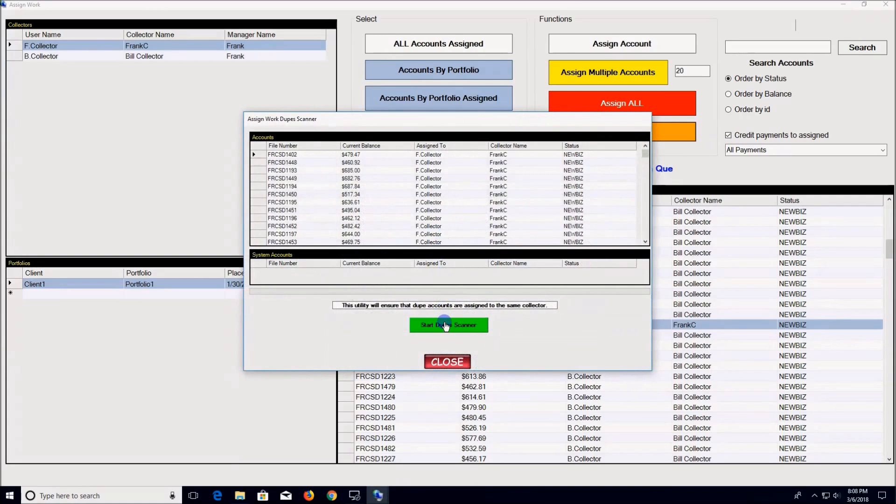
{"action": "left_click", "coordinate": [446, 326]}
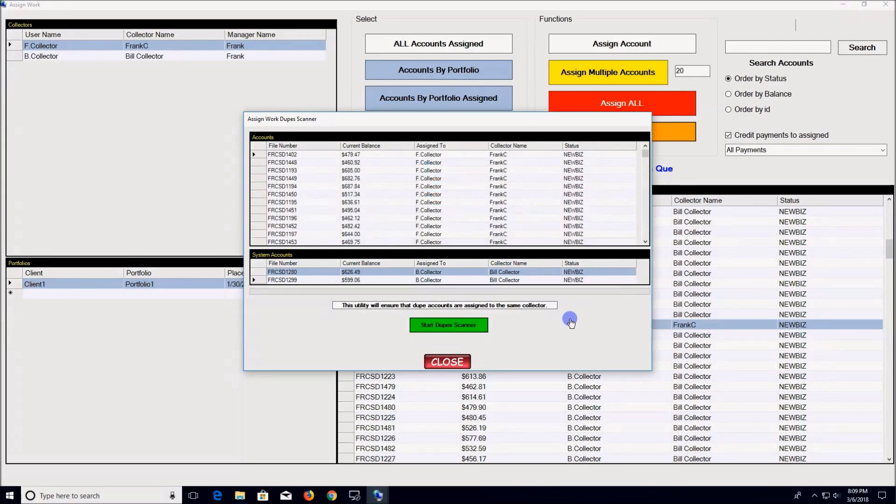
{"action": "left_click", "coordinate": [441, 362]}
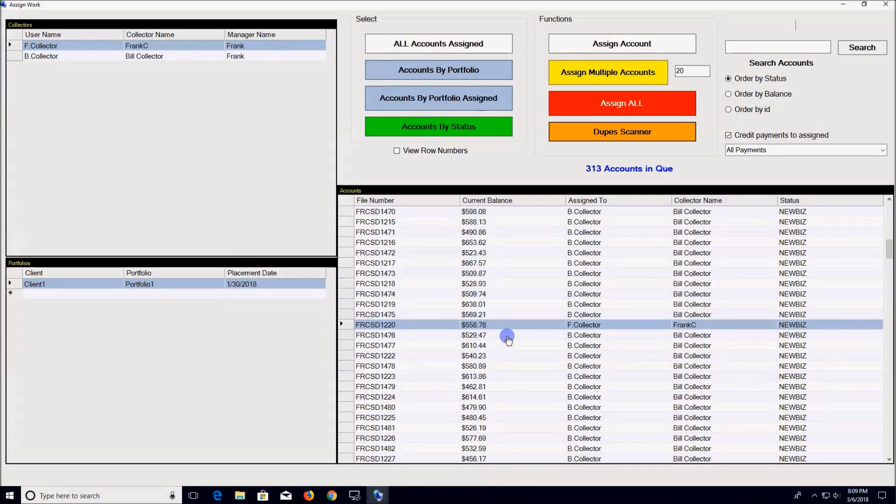
Step: List the Portfolio1 accounts ordered by balance and look through the sorted accounts
{"action": "left_click", "coordinate": [730, 95]}
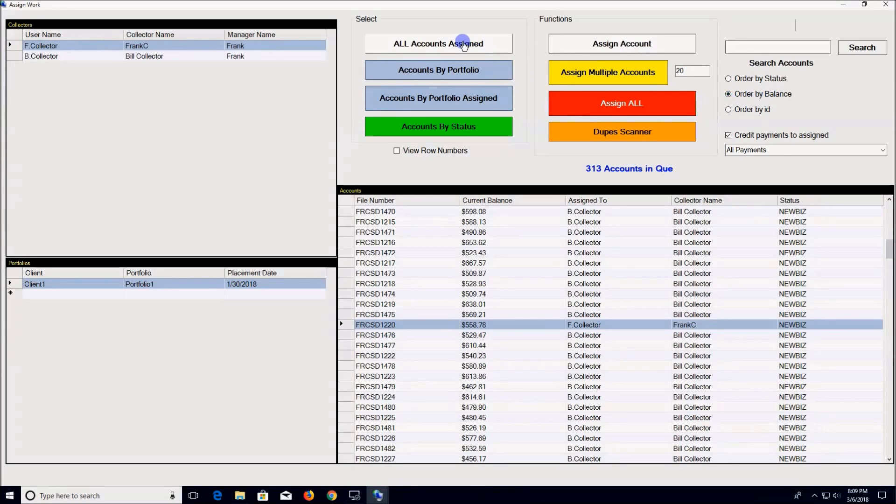
{"action": "left_click", "coordinate": [456, 69]}
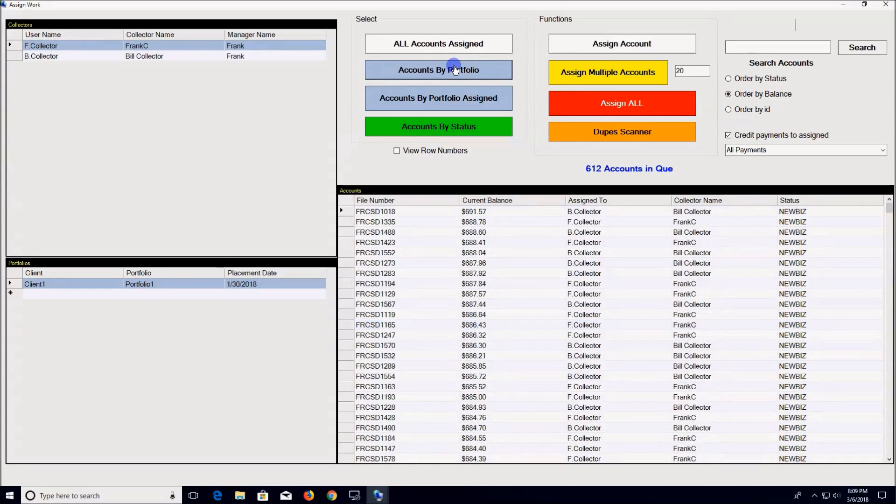
{"action": "left_click", "coordinate": [350, 212]}
{"action": "scroll", "coordinate": [498, 271], "scroll_direction": "down", "scroll_amount": 15}
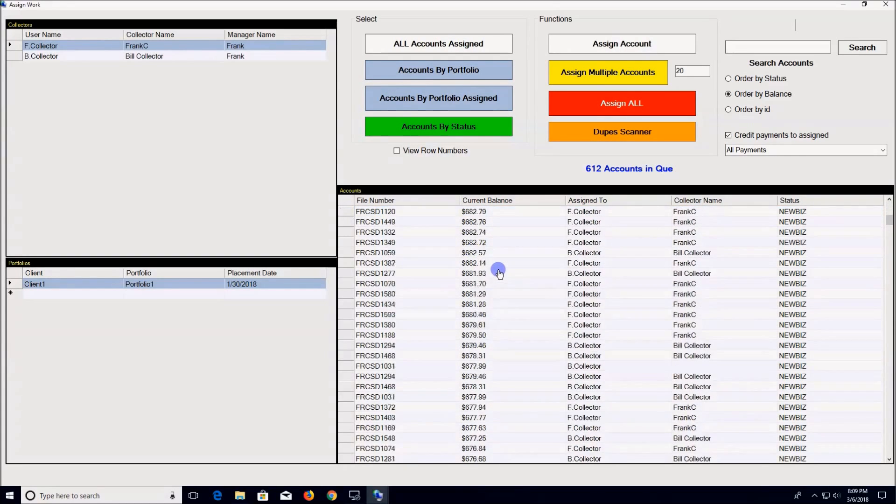
{"action": "scroll", "coordinate": [498, 272], "scroll_direction": "up", "scroll_amount": 15}
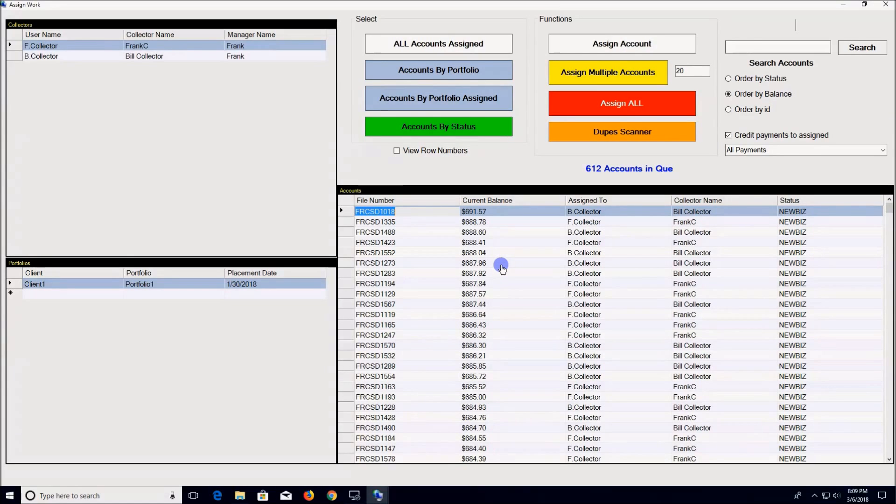
Step: Turn off crediting payments to the assigned collector and list the Portfolio1 accounts ordered by id
{"action": "left_click", "coordinate": [734, 135]}
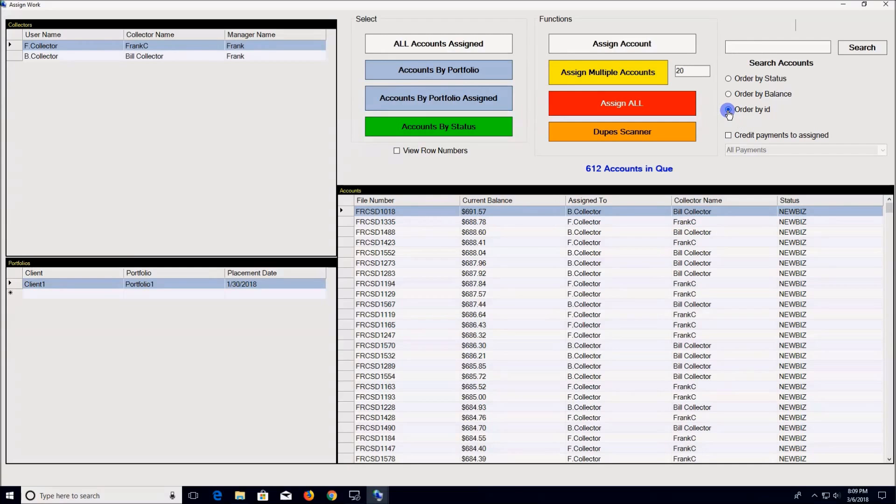
{"action": "left_click", "coordinate": [472, 68]}
{"action": "left_click", "coordinate": [472, 69]}
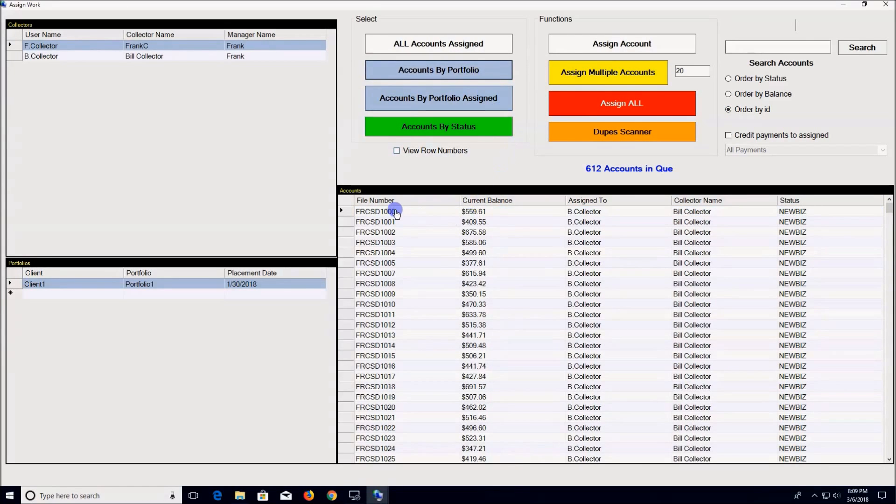